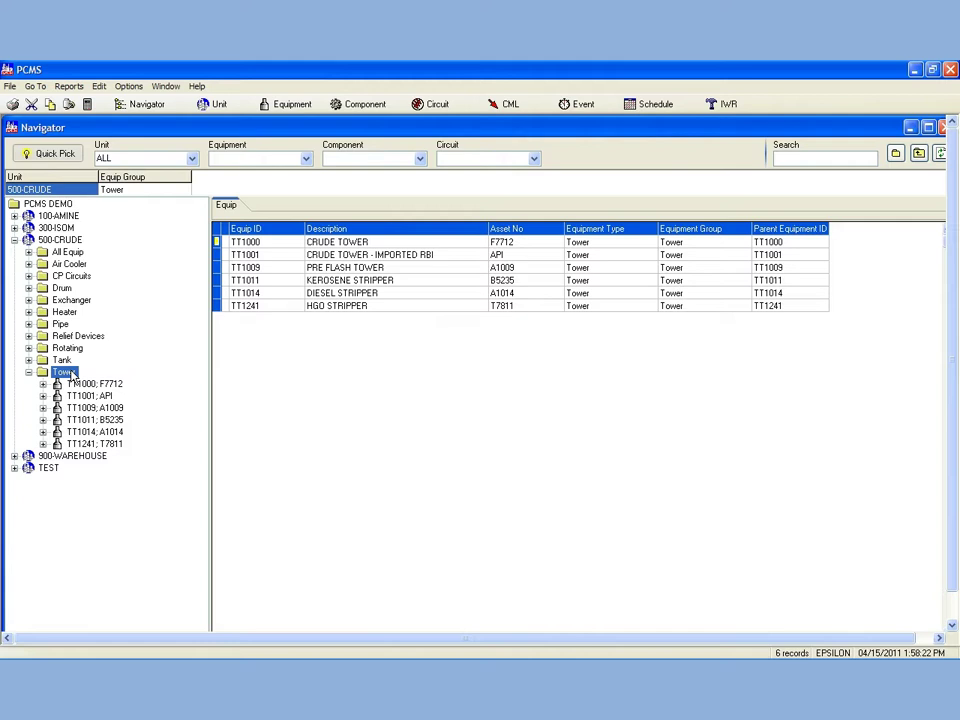
Step: Open the CML records of tower TT1000 in unit 500-CRUDE and inspect CB.0100's access method and P&ID drawing number
left_click(80, 384)
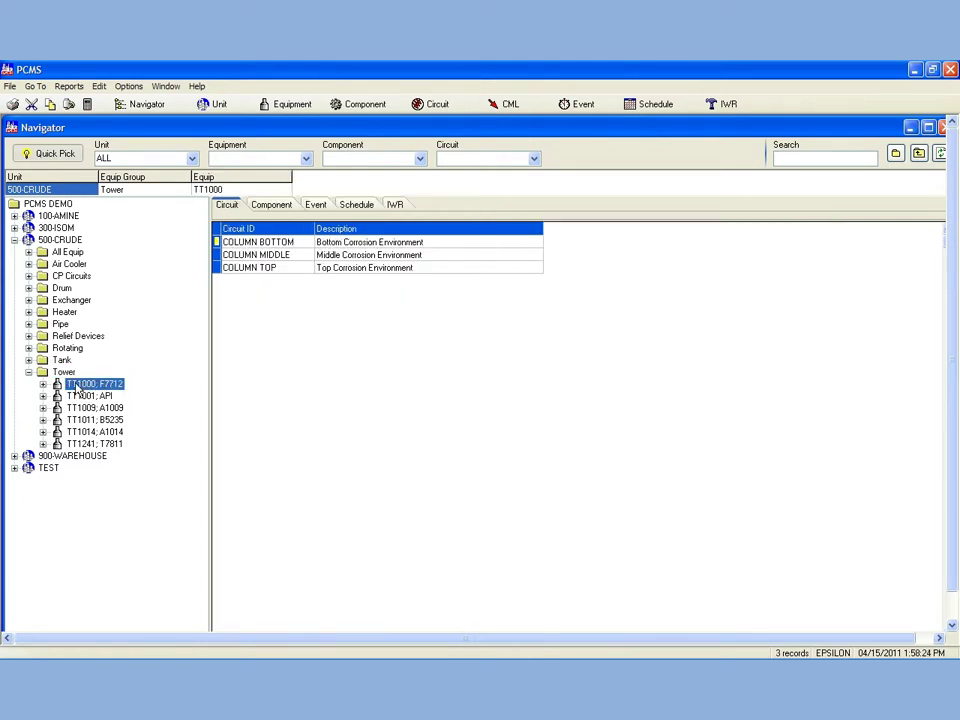
left_click(498, 110)
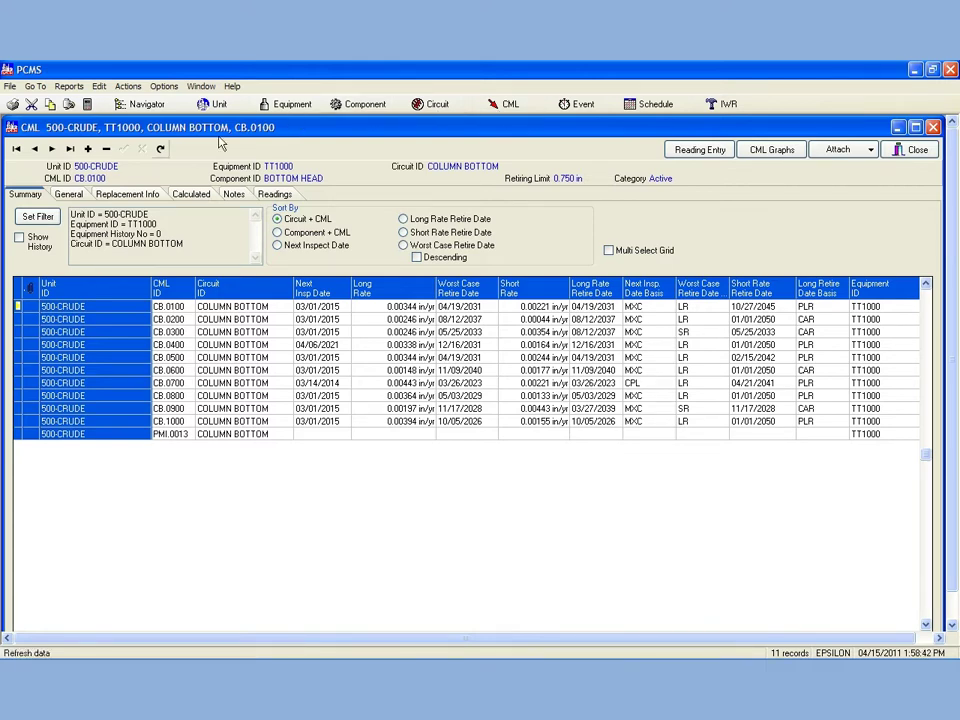
left_click(86, 196)
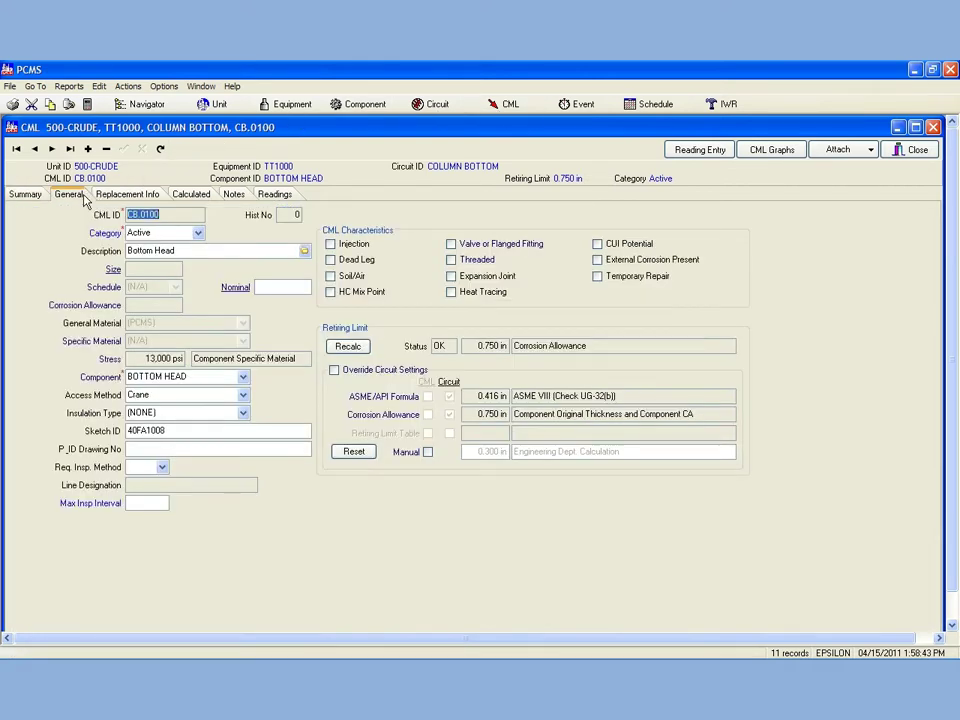
left_click(153, 398)
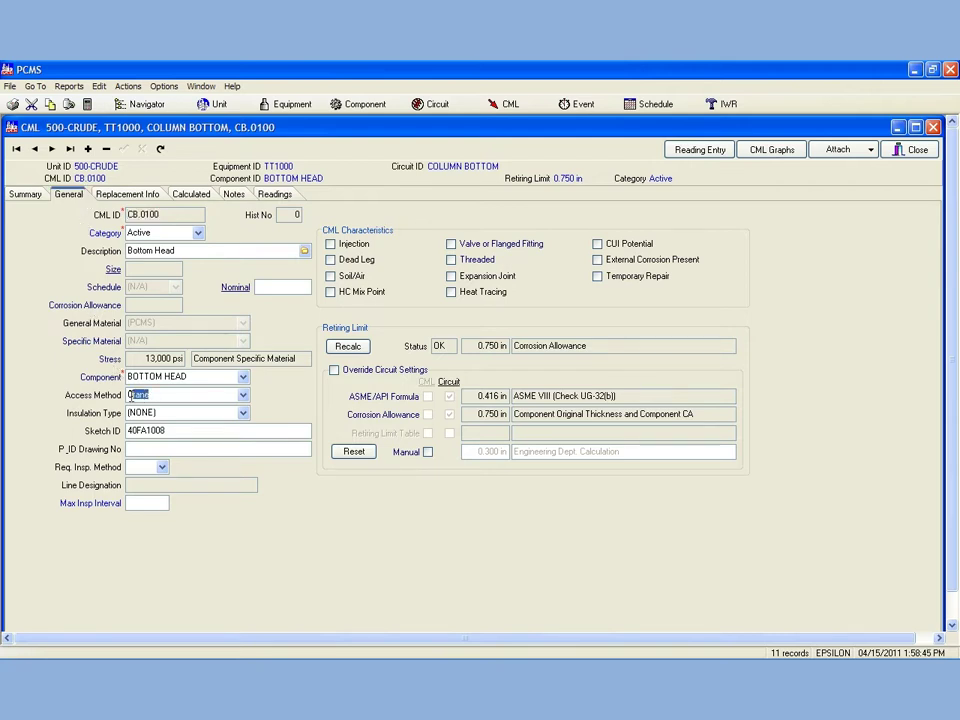
left_click(133, 451)
Step: Step through the following CML records up to CB.0700 to compare their access methods and P&ID drawing numbers
left_click(53, 150)
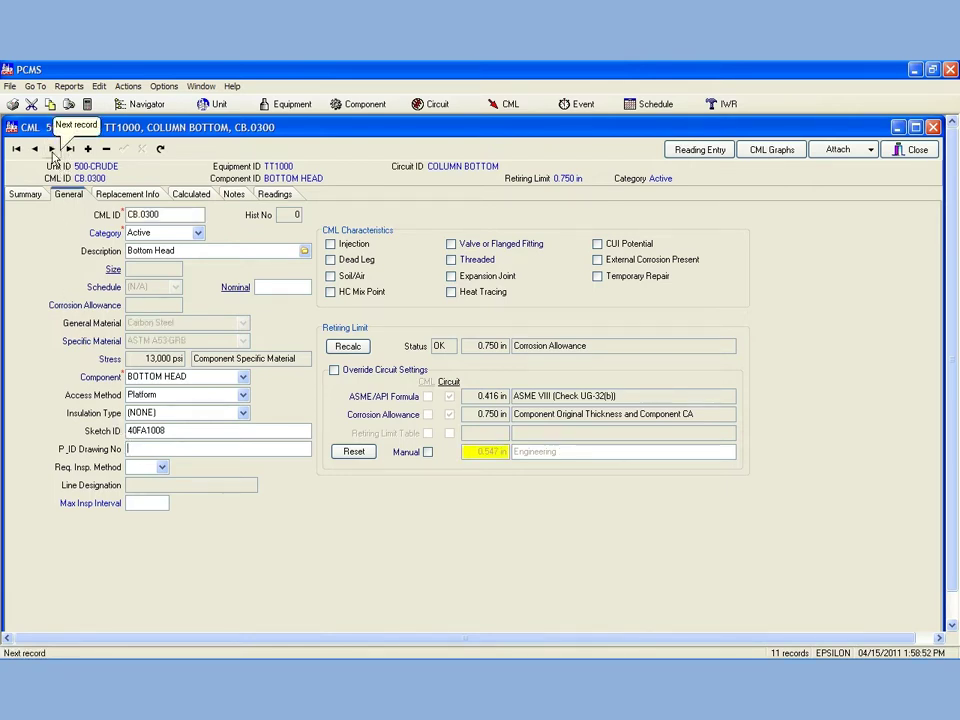
left_click(53, 150)
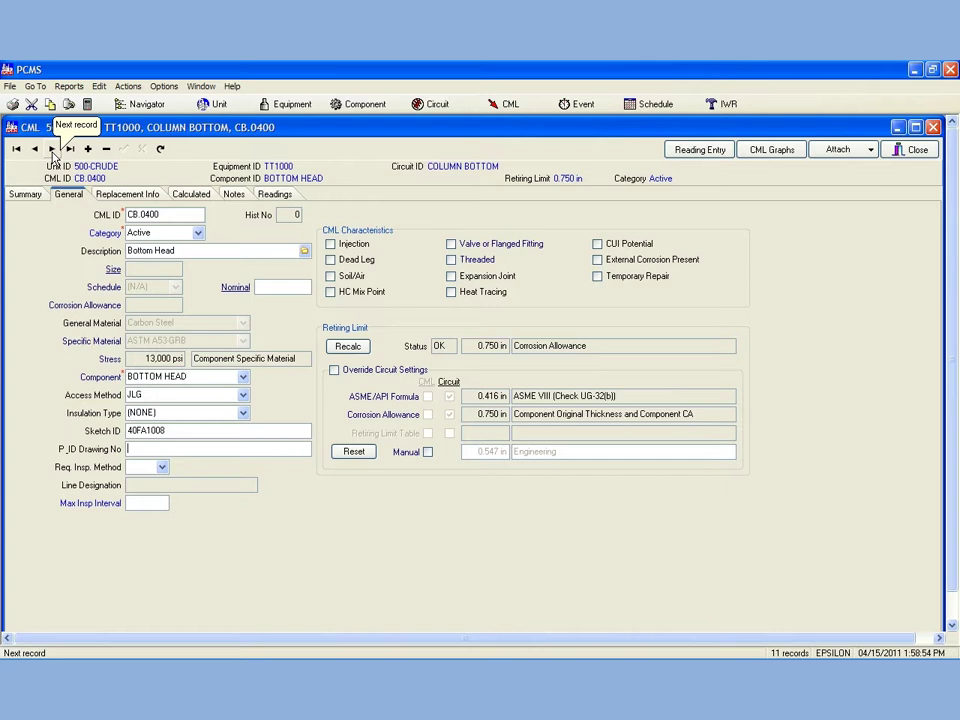
left_click(53, 150)
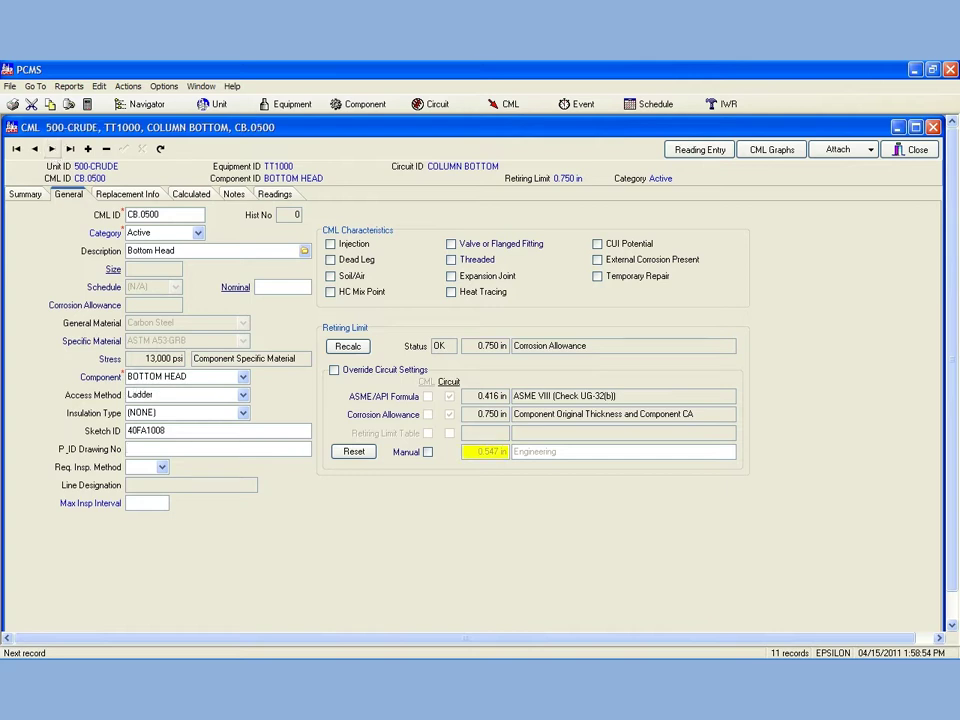
left_click(52, 149)
left_click(52, 149)
Step: Enable multi-selection in the CML summary grid and select the records CB.0100 through CB.0900
left_click(27, 195)
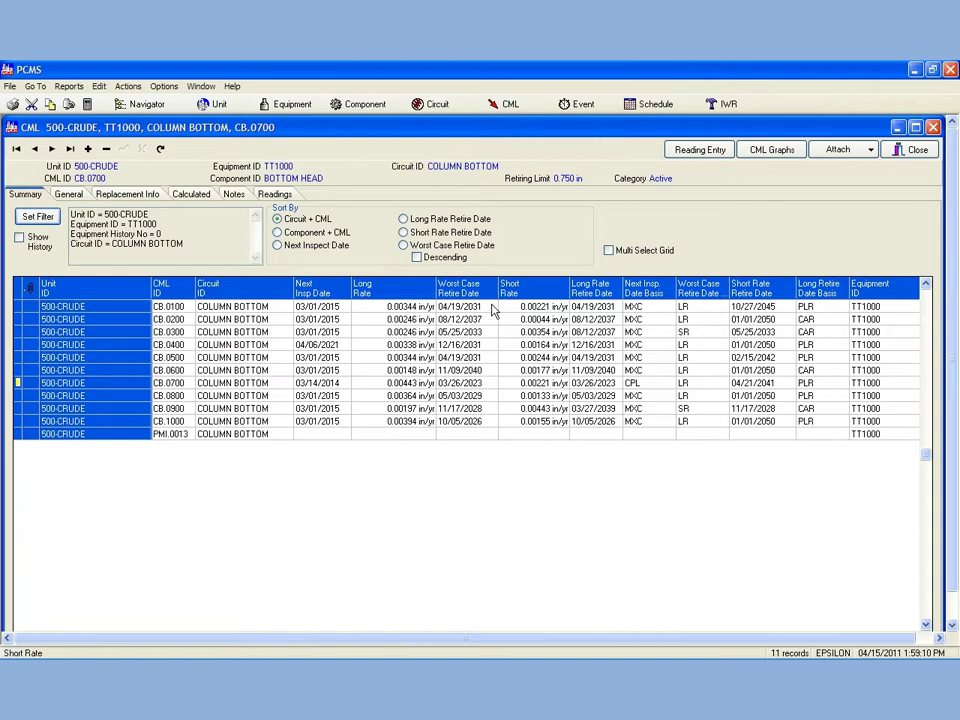
left_click(608, 251)
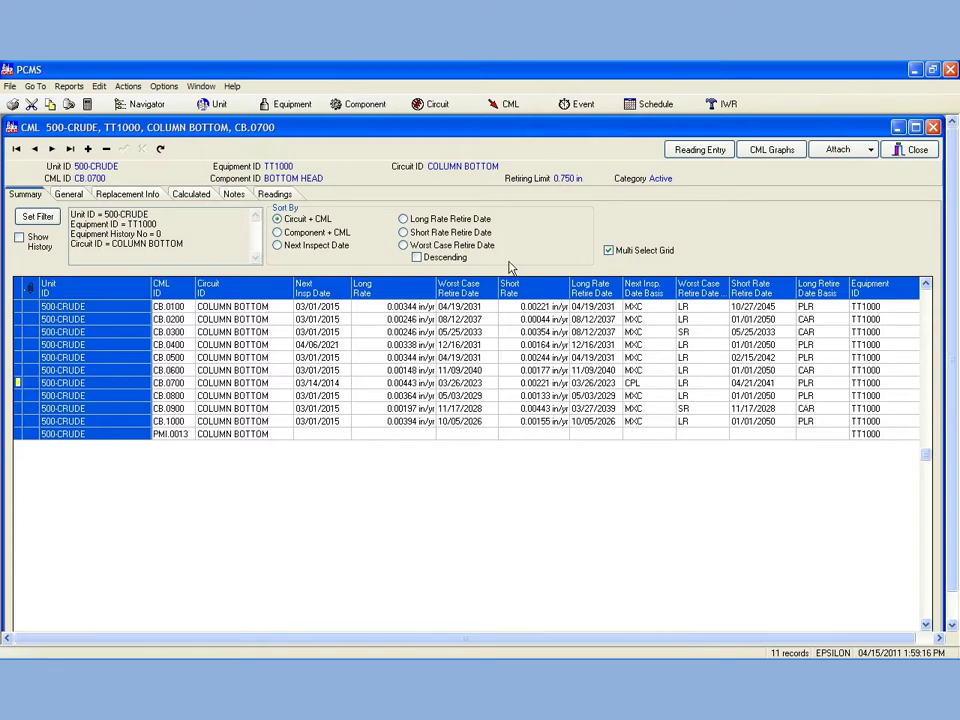
left_click(222, 308)
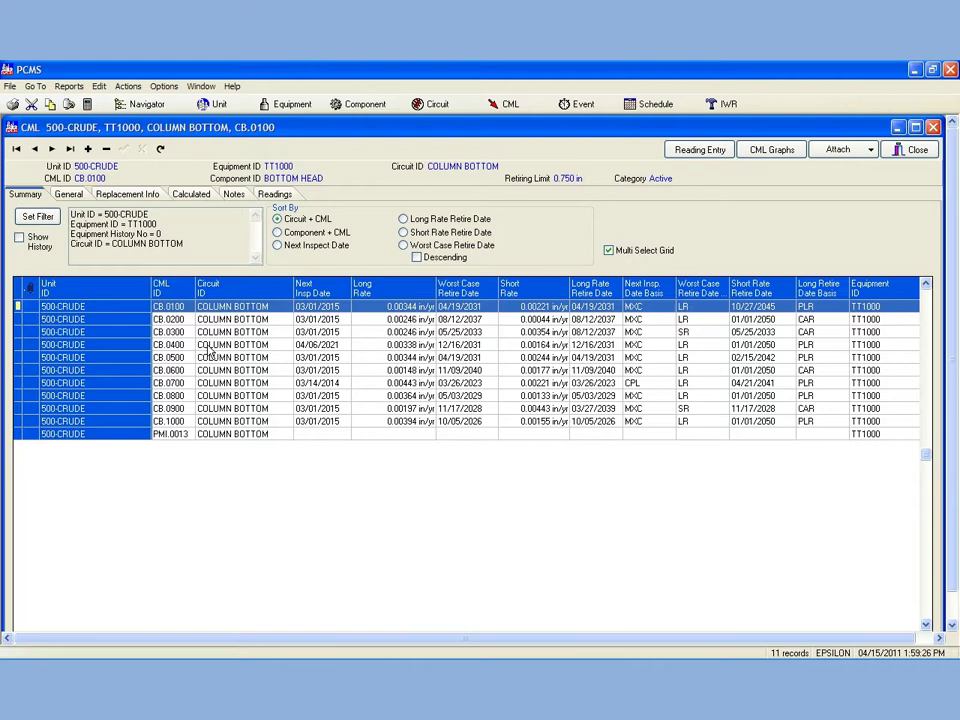
left_click(213, 343, "shift")
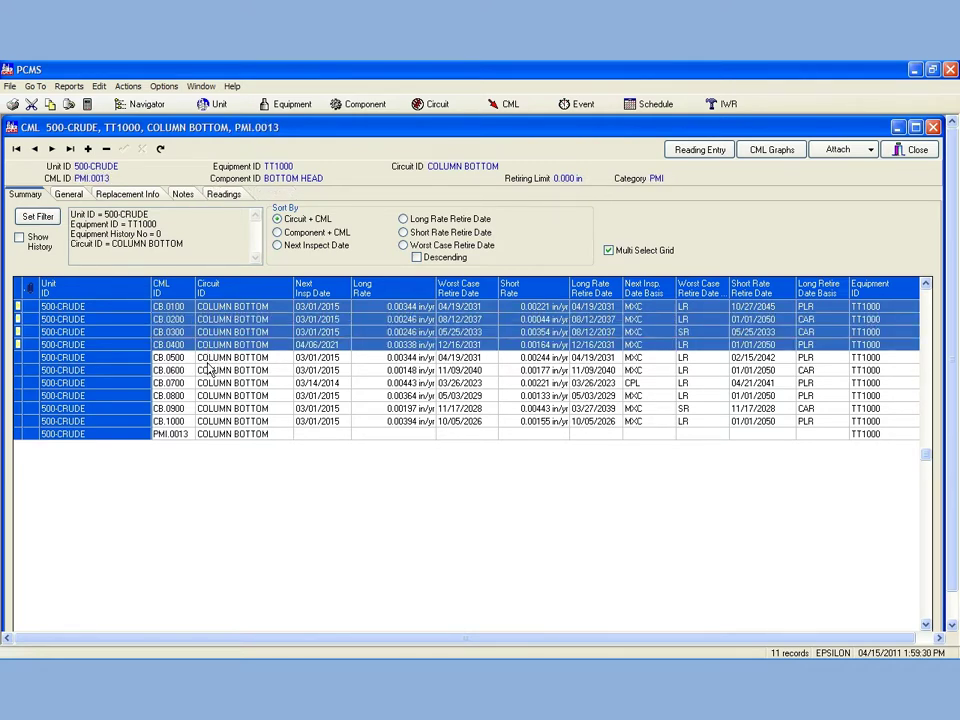
left_click(209, 357, "shift")
left_click(209, 370, "ctrl")
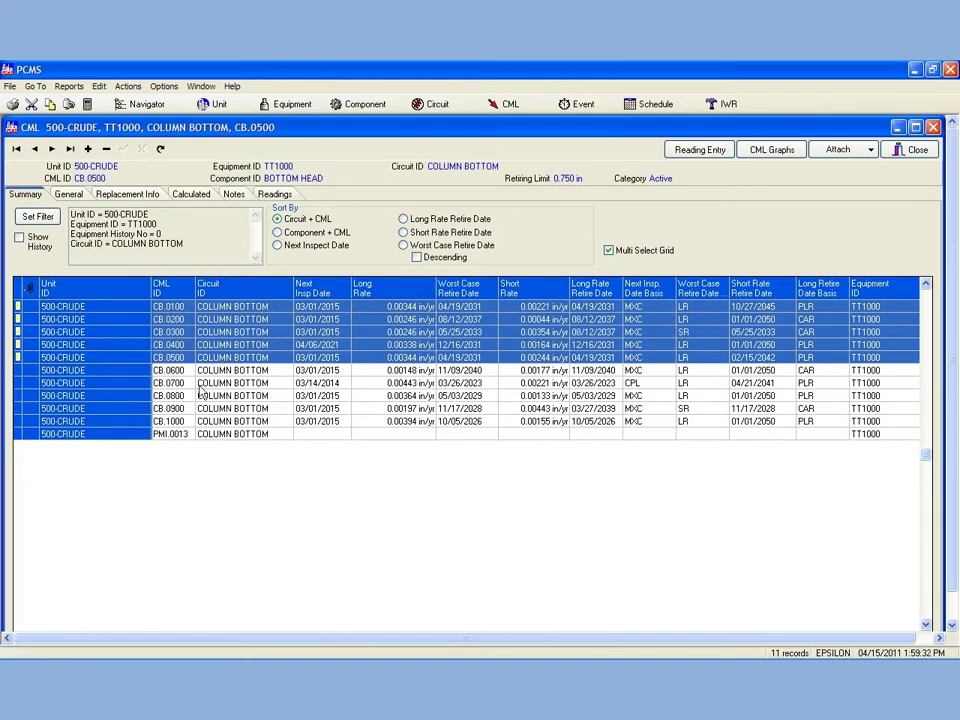
left_click(211, 409, "ctrl")
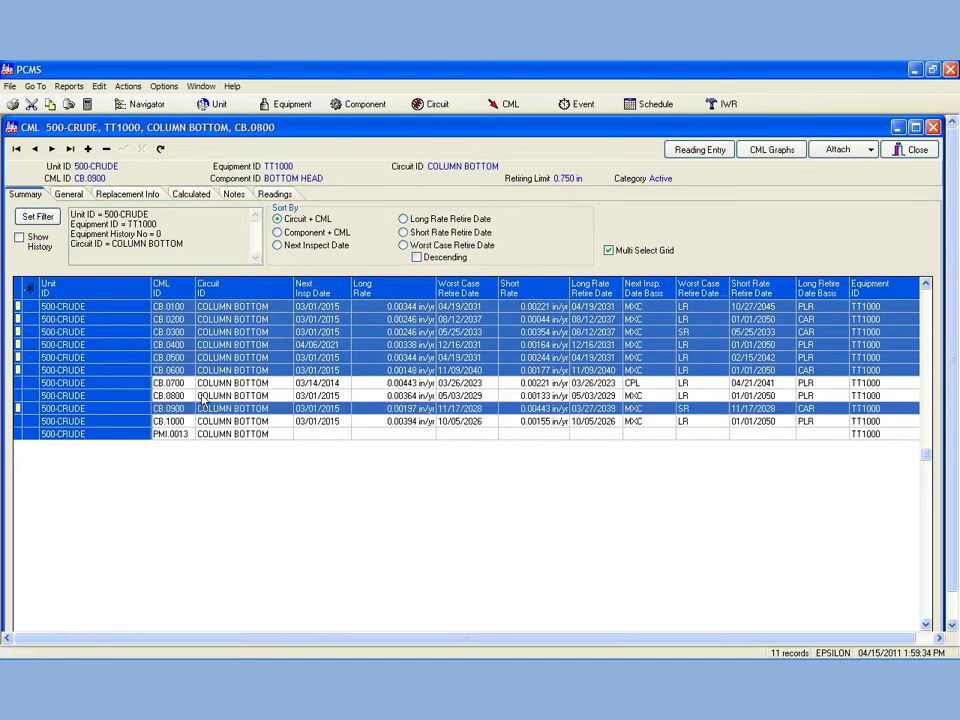
left_click(208, 396, "ctrl")
left_click(210, 386, "ctrl")
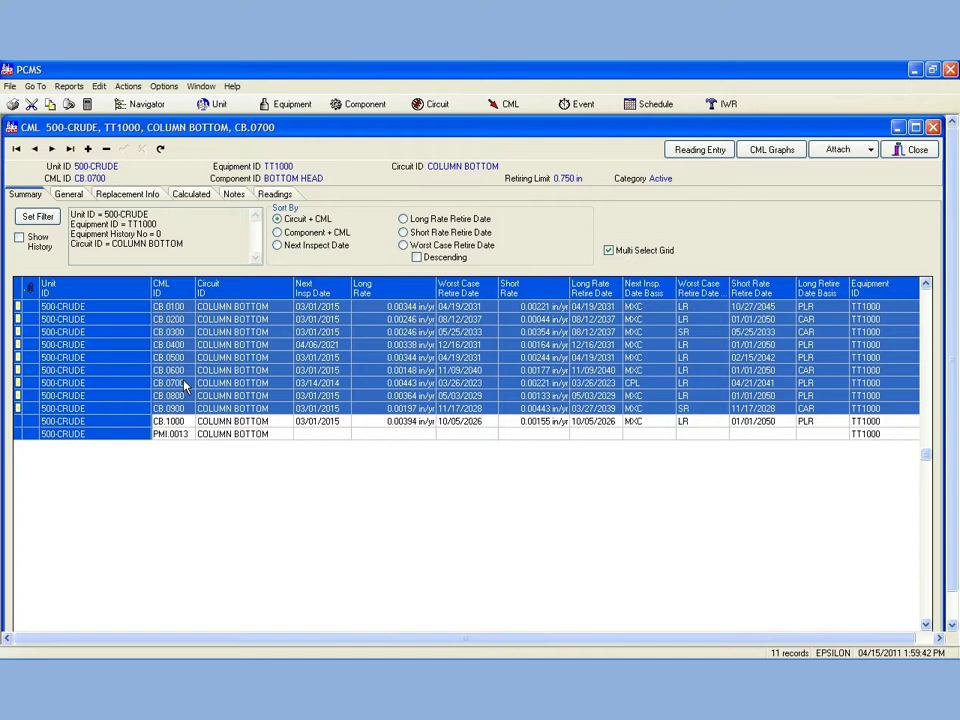
Step: Start a Mass Update for the selected CMLs and mark Access Method for update with the new value Grade
left_click(130, 87)
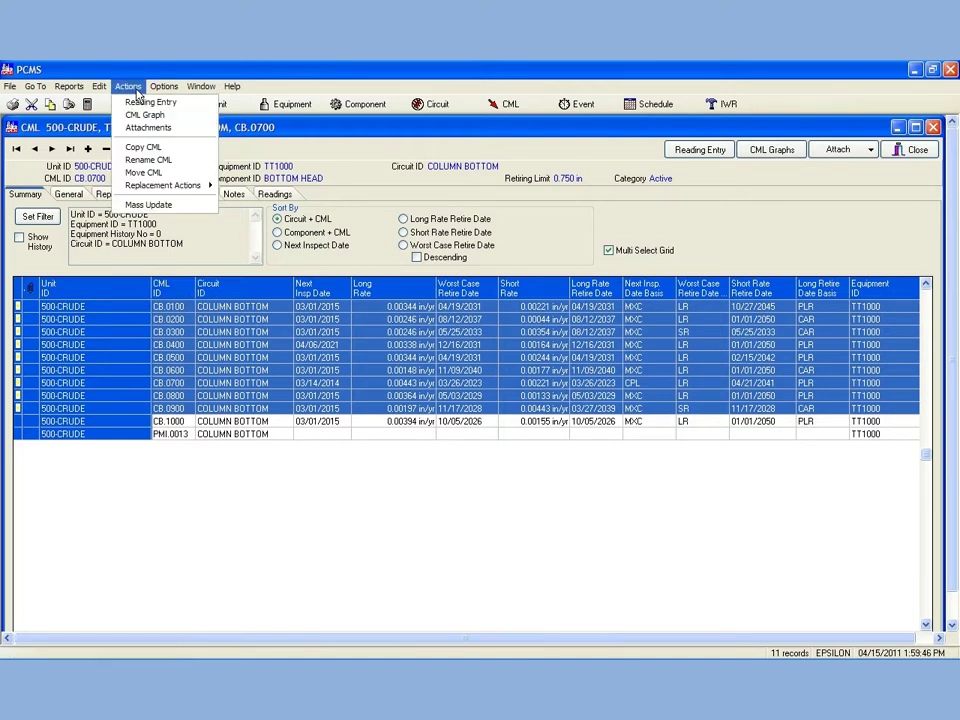
left_click(141, 206)
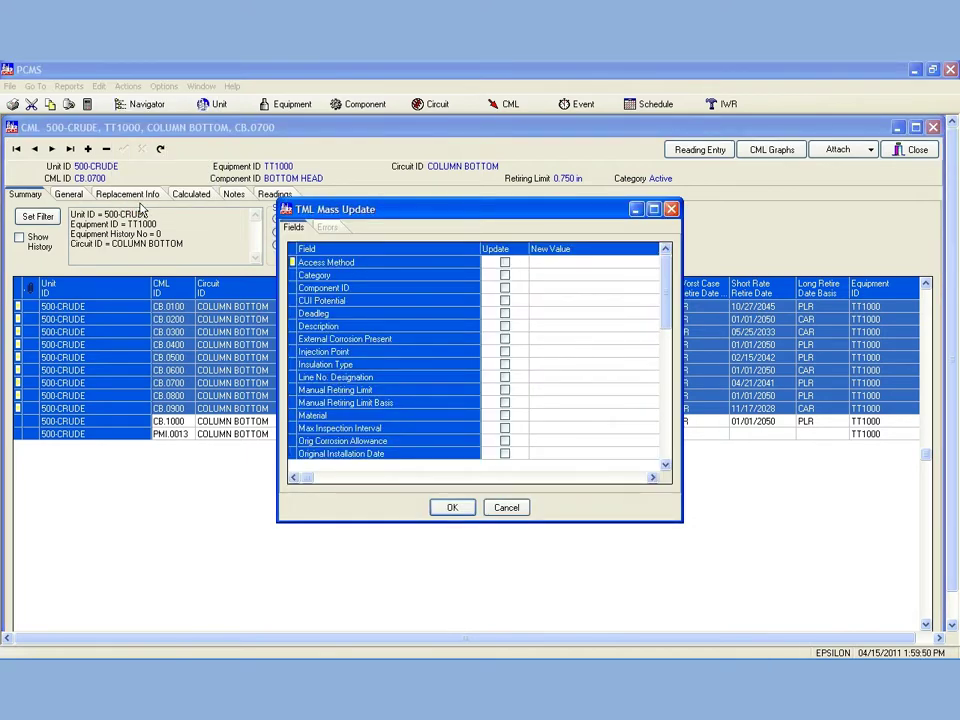
left_click(505, 264)
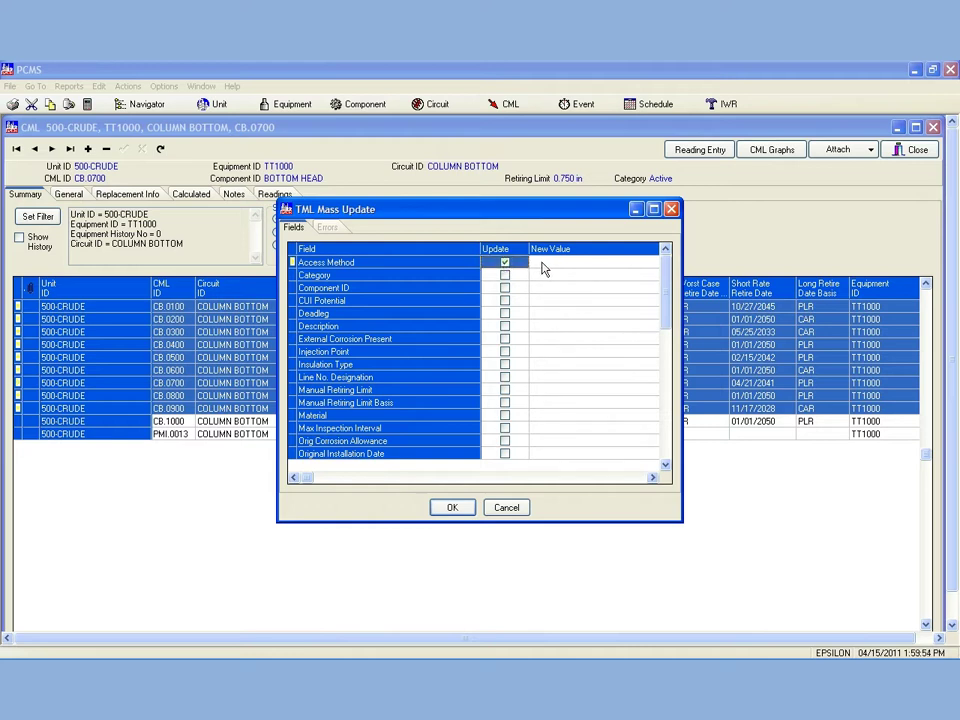
left_click(543, 264)
left_click(611, 262)
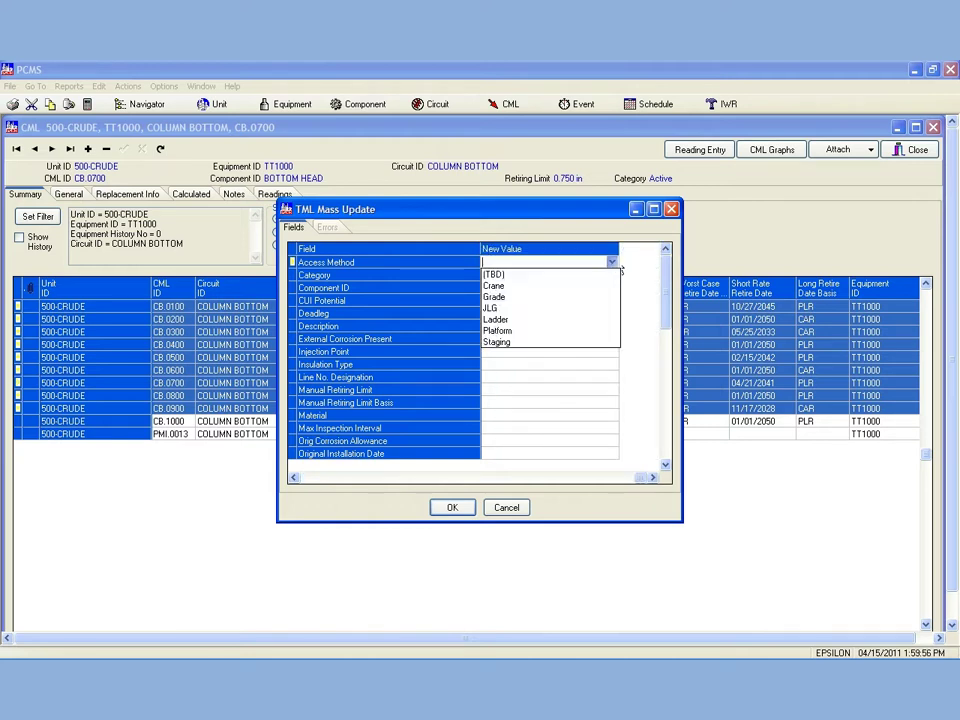
left_click(505, 298)
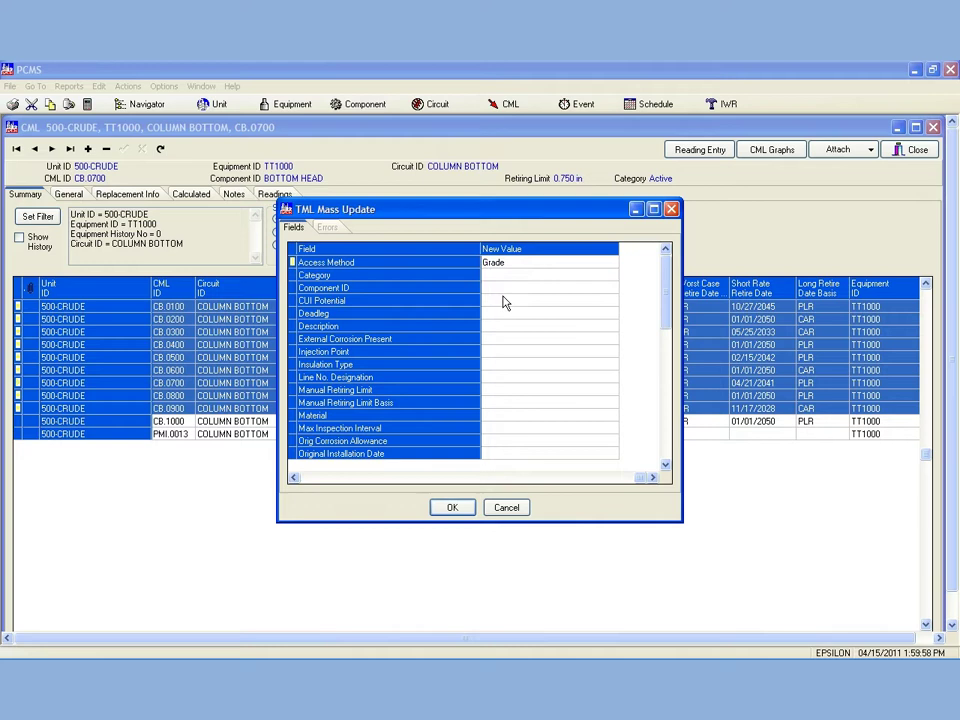
left_click(293, 477)
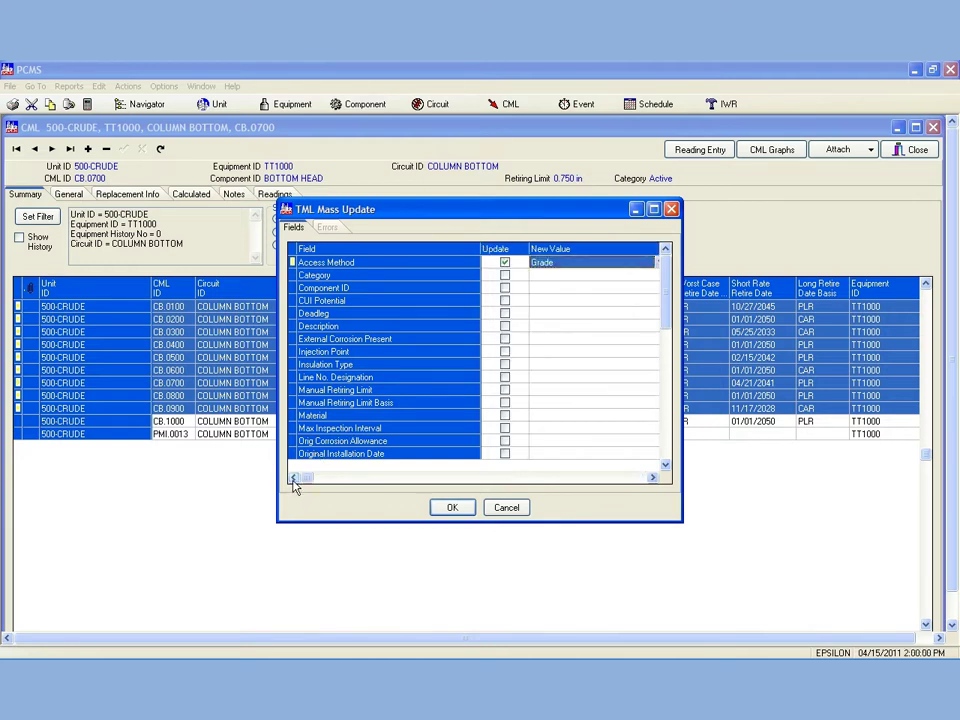
Step: Set the P & ID Drawing No to P12345 in the mass update and apply the changes to the selected CMLs
left_click(665, 465)
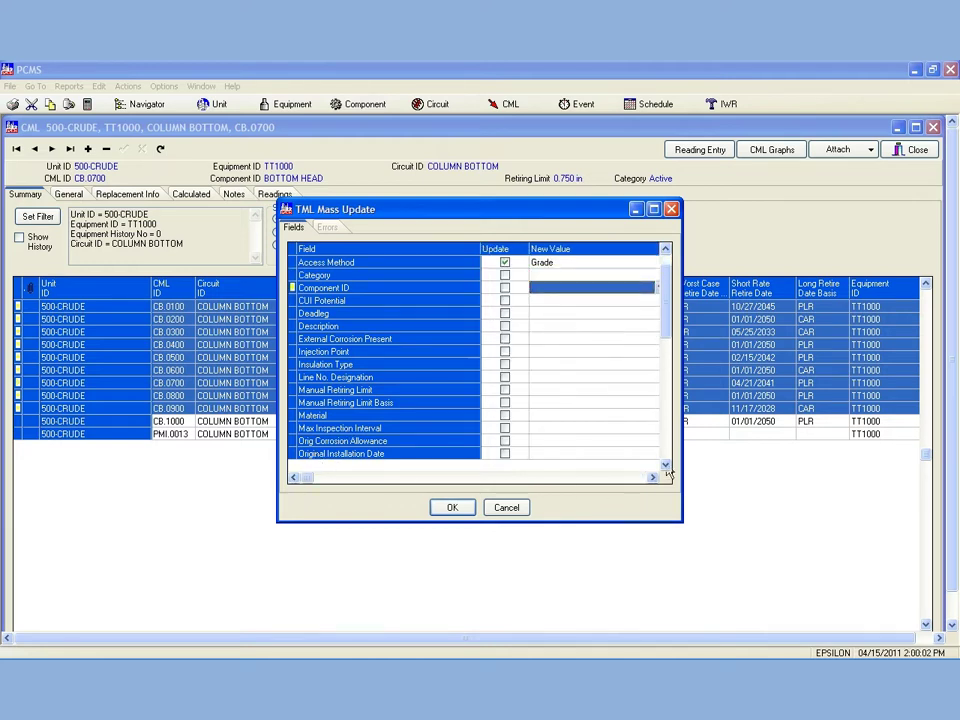
left_click(665, 465)
left_click(665, 465)
left_click(665, 465)
left_click(665, 465)
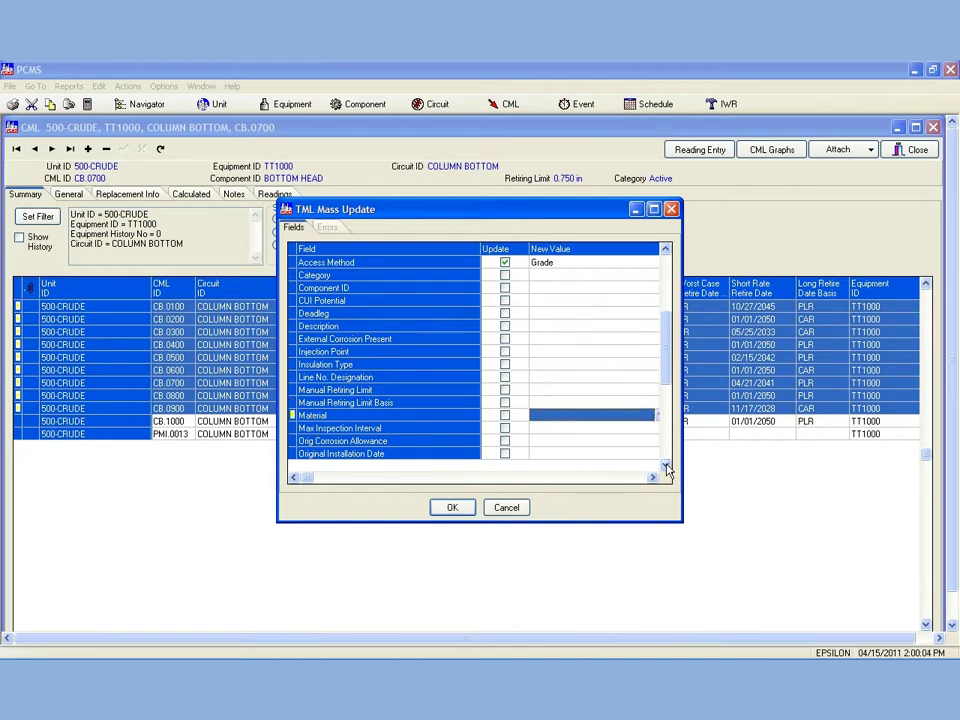
left_click(665, 465)
left_click(665, 465)
left_click(665, 465)
left_click(665, 465)
left_click(665, 465)
left_click(665, 465)
left_click(665, 465)
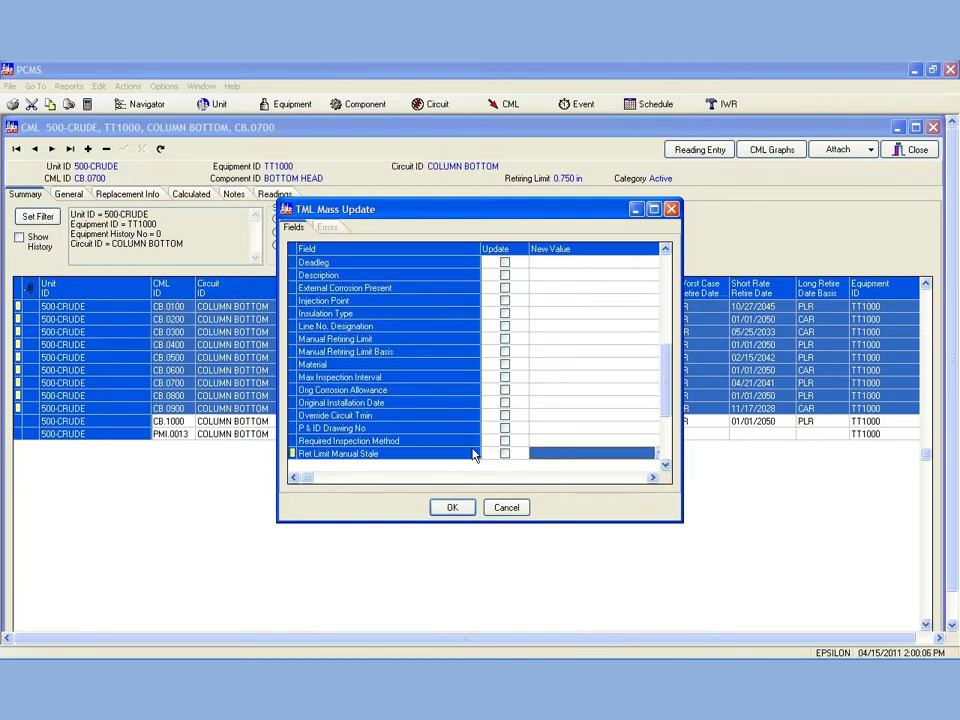
left_click(504, 429)
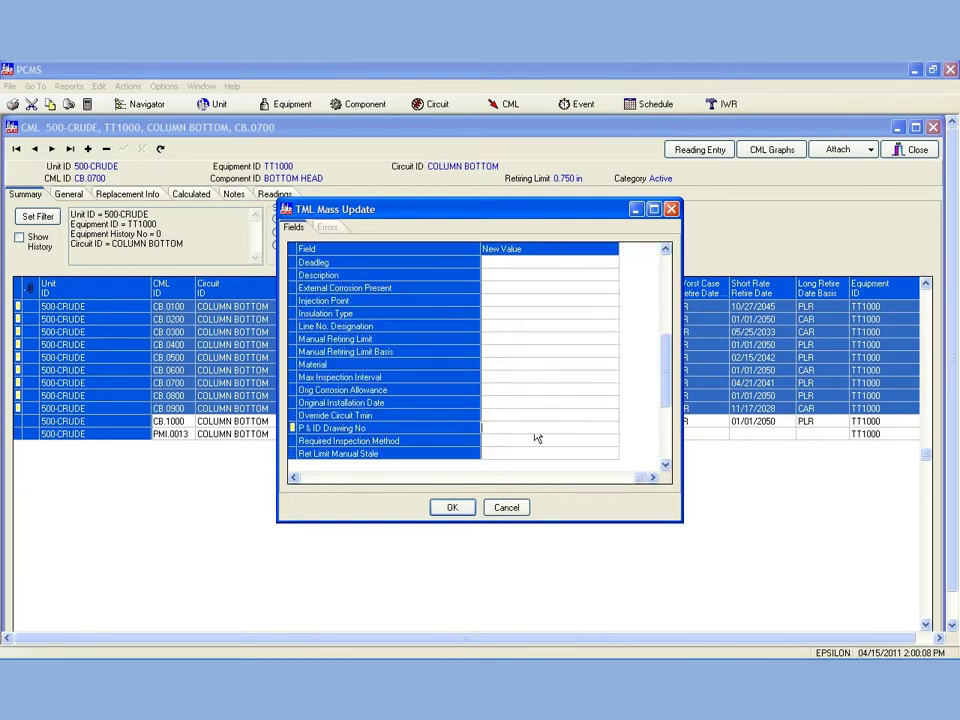
type("P12345")
left_click(452, 507)
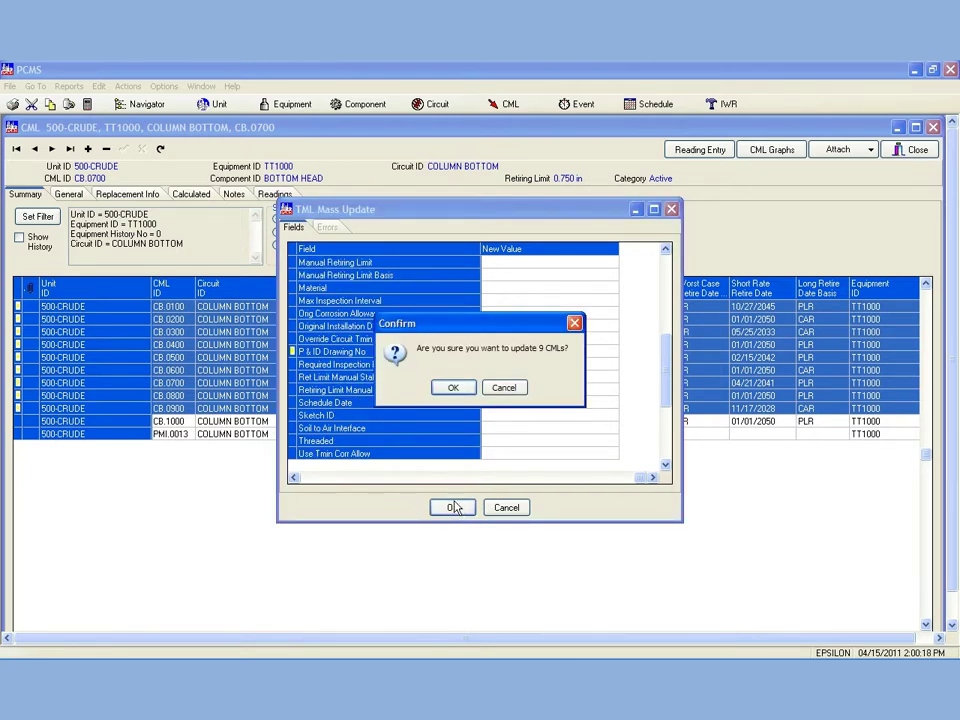
left_click(453, 388)
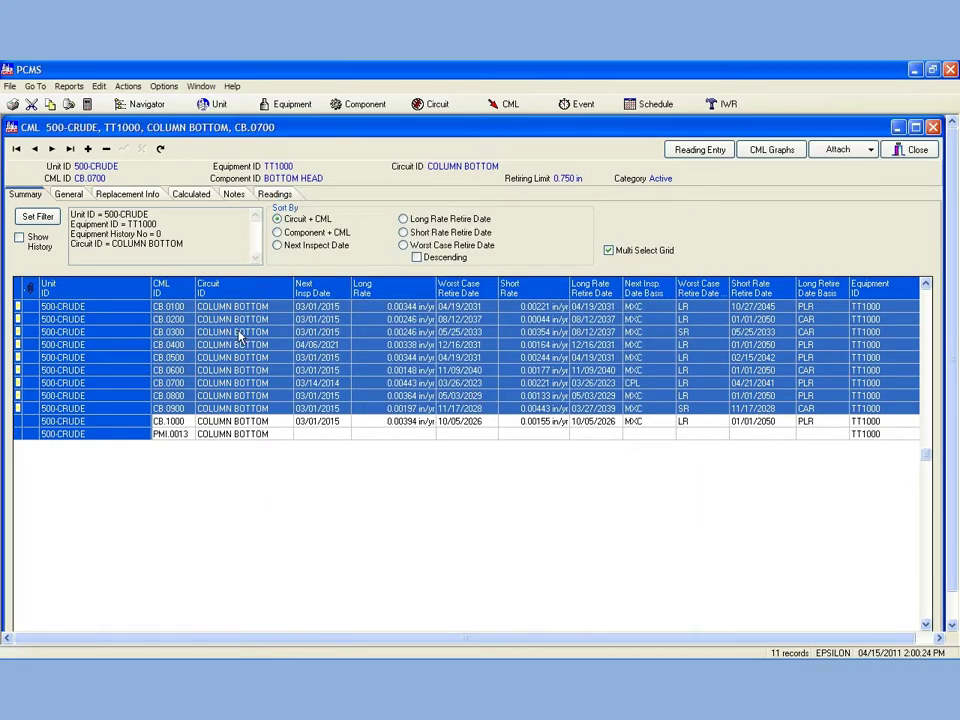
Step: Check the access method and P&ID drawing number on the general details of CMLs CB.0100 through CB.0600
left_click(69, 194)
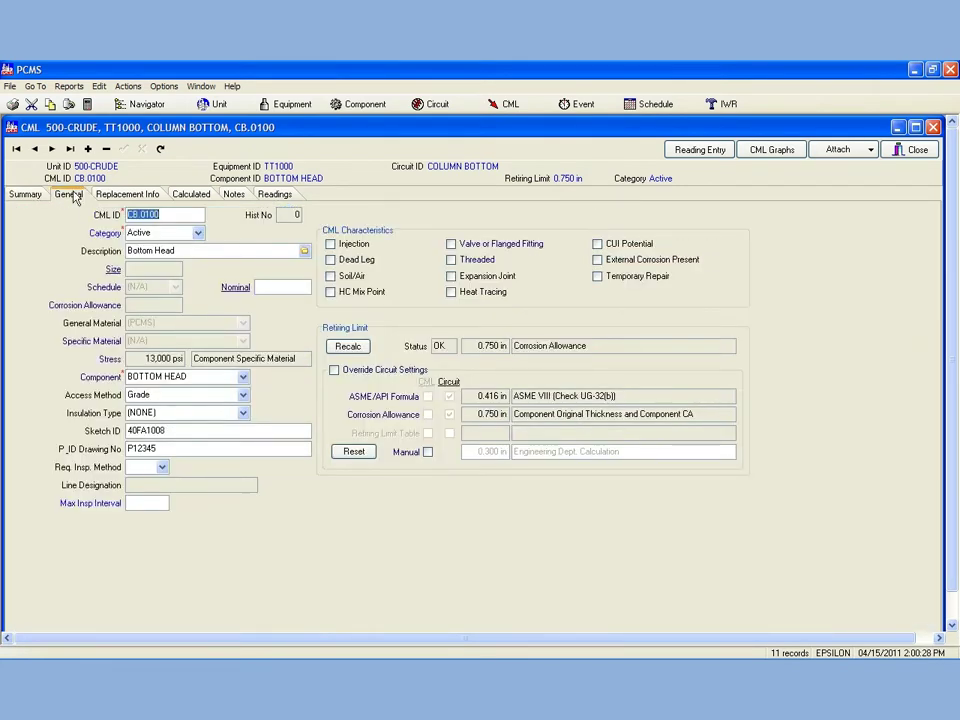
left_click(171, 393)
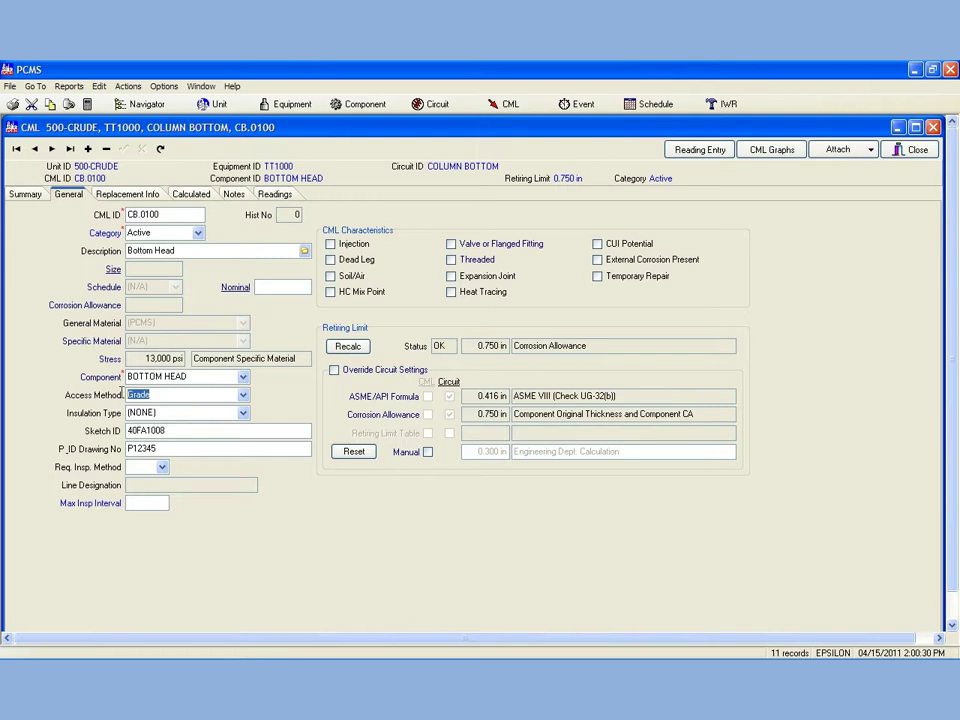
key("Tab")
key("Tab")
key("Tab")
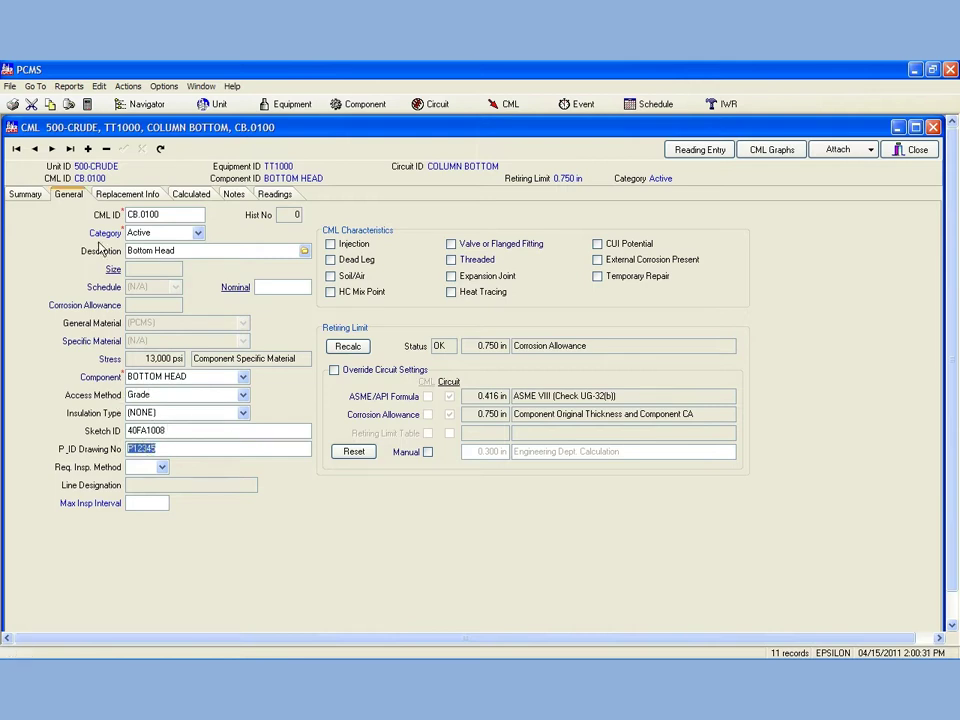
left_click(52, 148)
left_click(52, 148)
left_click(51, 149)
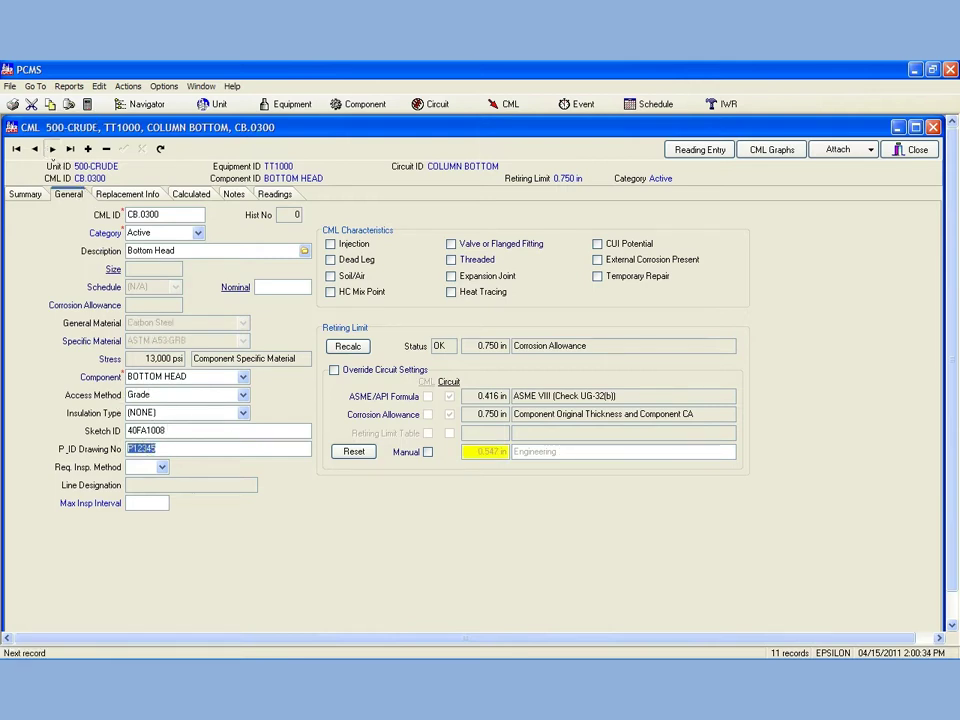
left_click(51, 149)
left_click(51, 149)
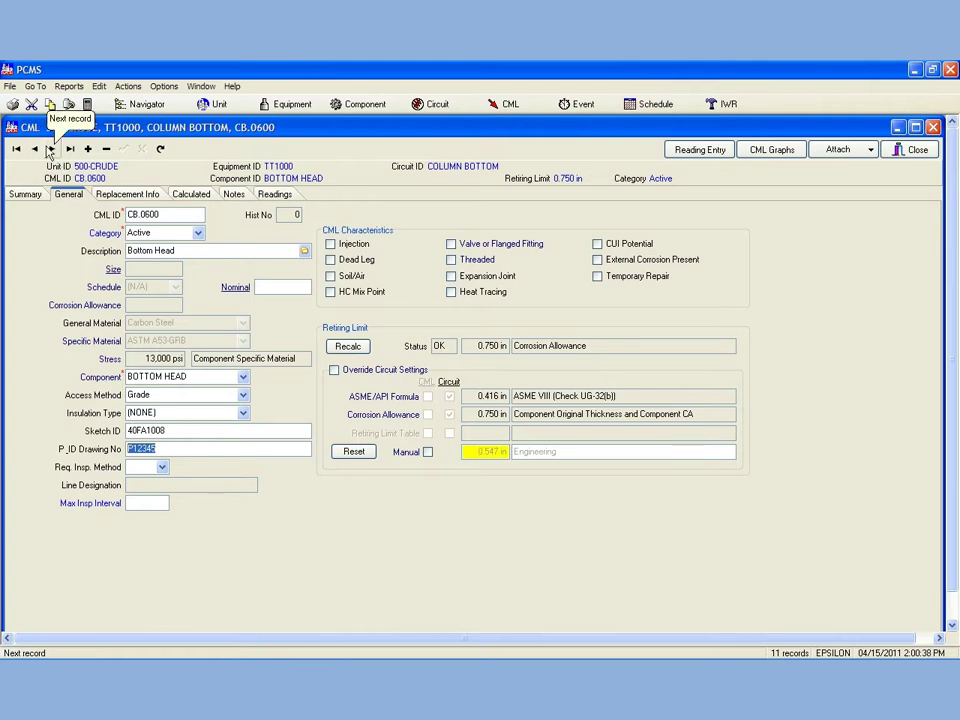